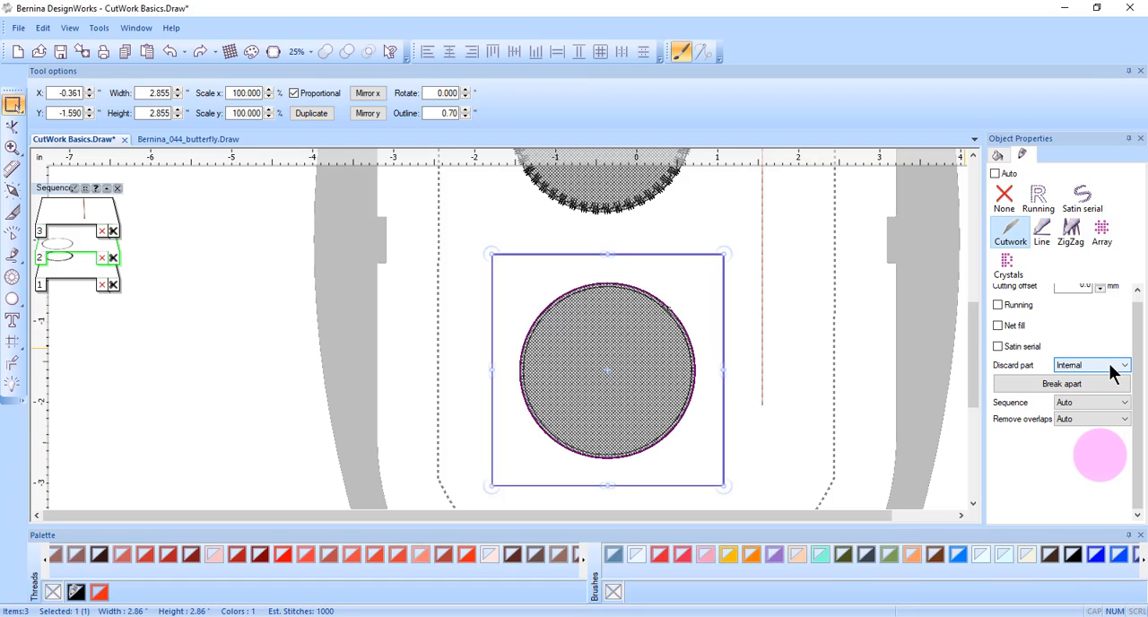
- Set the selected circle's cutwork discard part to External
{"action": "left_click", "coordinate": [1125, 368]}
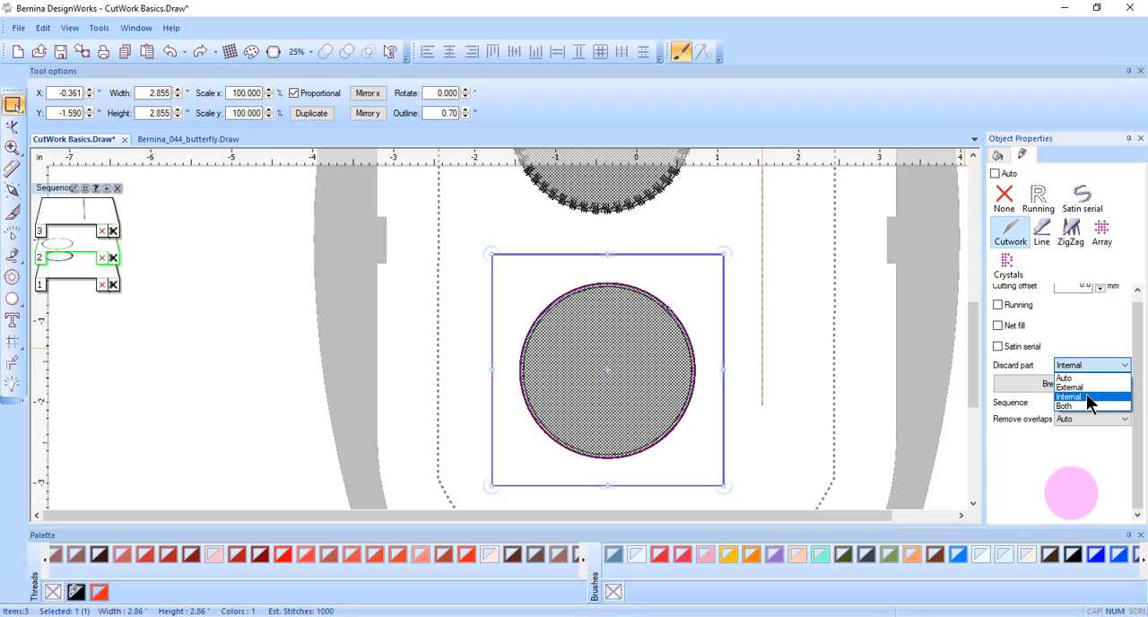
{"action": "left_click", "coordinate": [1088, 398]}
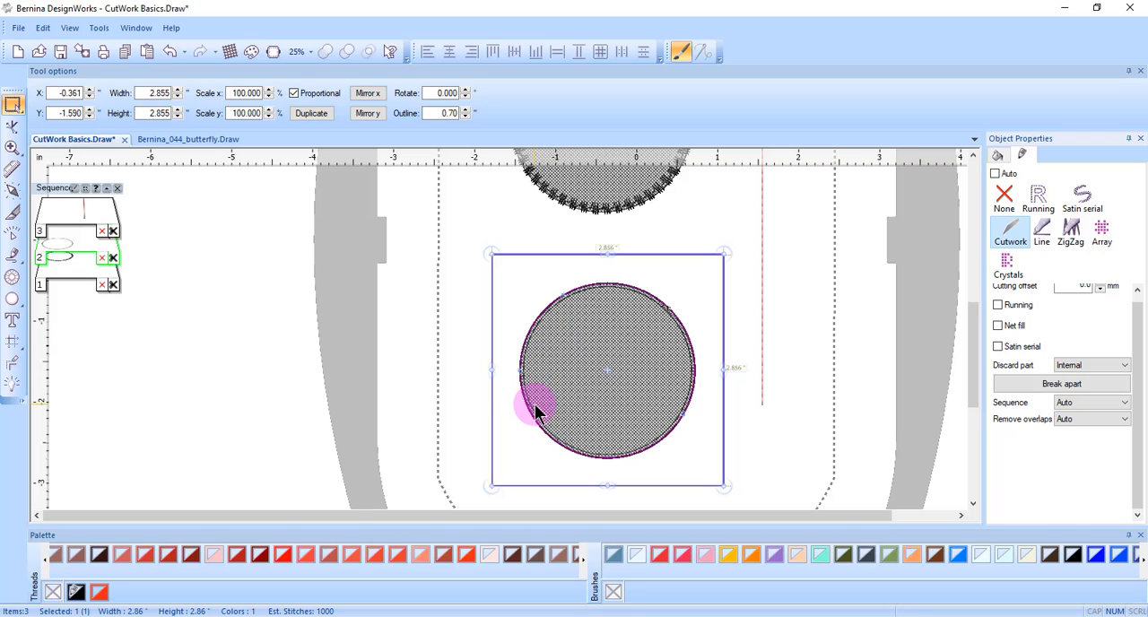
{"action": "left_click", "coordinate": [1117, 366]}
{"action": "left_click", "coordinate": [1113, 388]}
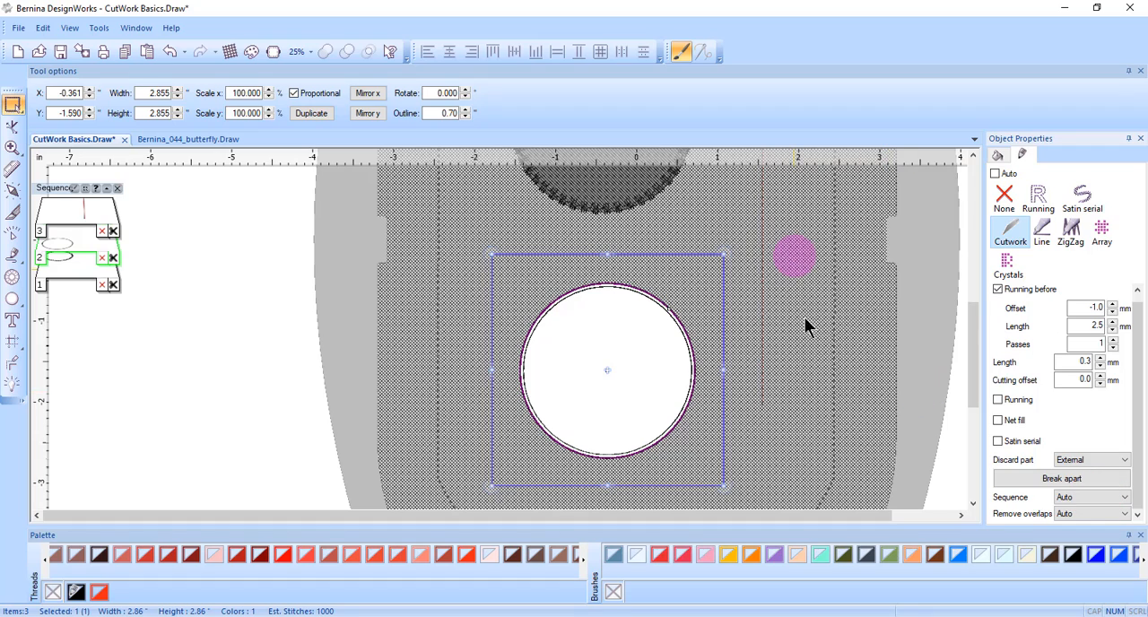
- Change the circle's discard part to Both and inspect its cut edge up close
{"action": "left_click", "coordinate": [1112, 459]}
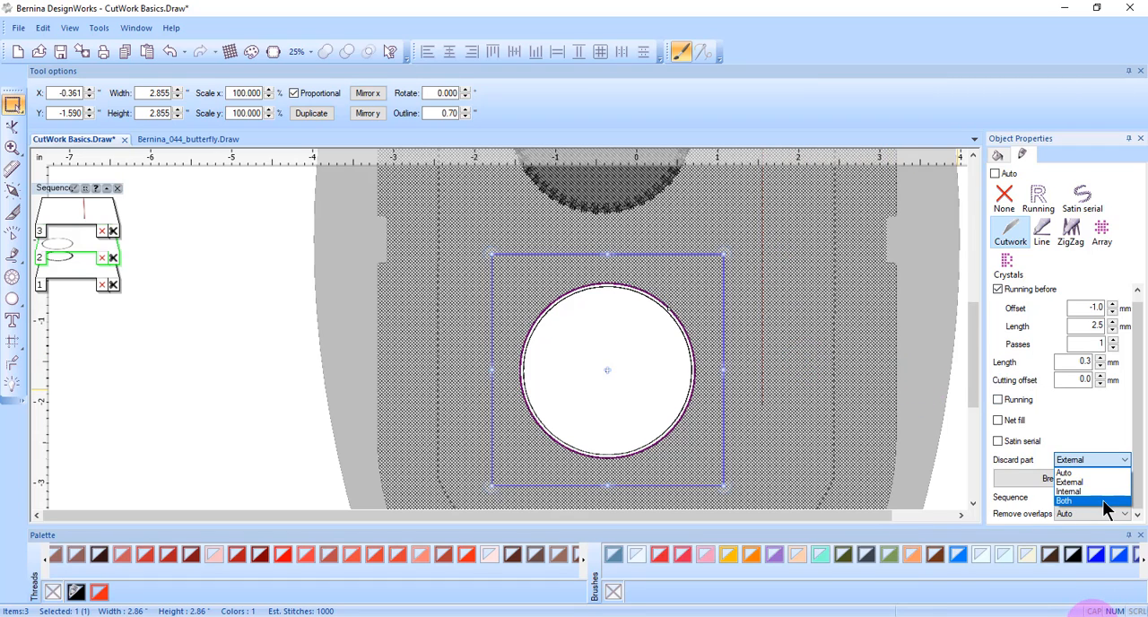
{"action": "left_click", "coordinate": [1066, 500]}
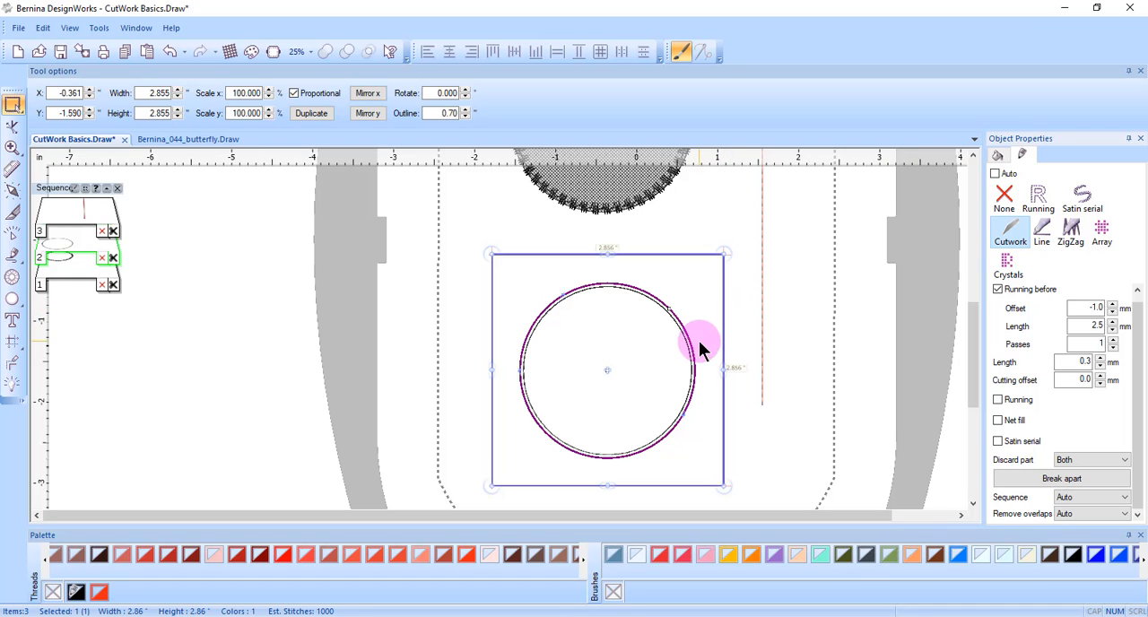
{"action": "scroll", "coordinate": [568, 296], "scroll_direction": "up", "scroll_amount": 2}
{"action": "right_click", "coordinate": [571, 299]}
{"action": "scroll", "coordinate": [570, 299], "scroll_direction": "up", "scroll_amount": 4}
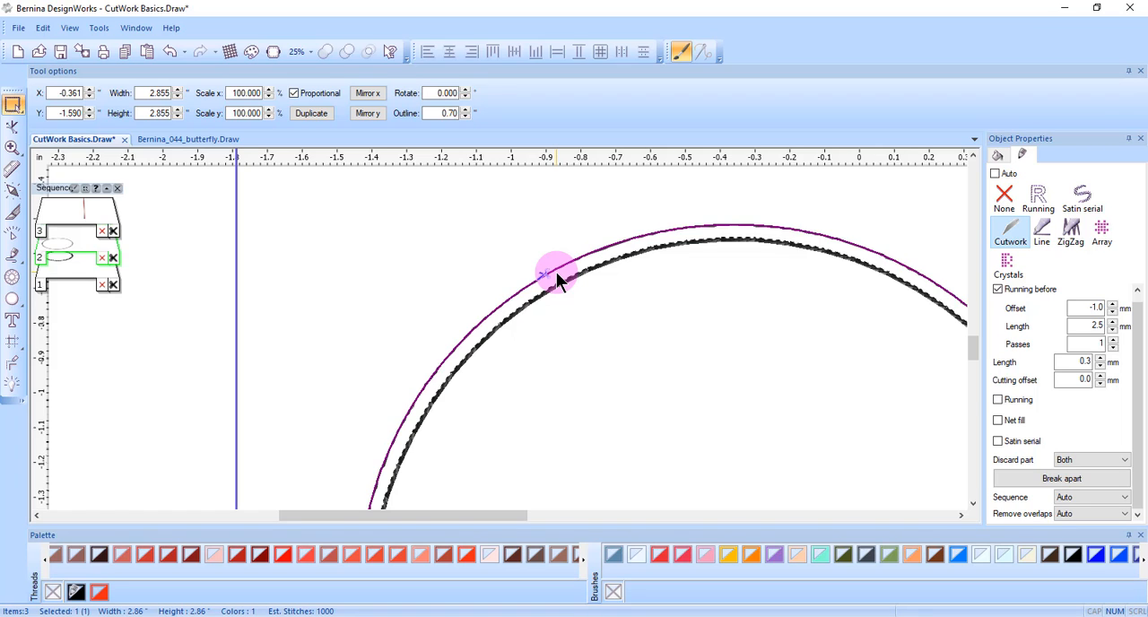
{"action": "scroll", "coordinate": [556, 272], "scroll_direction": "down", "scroll_amount": 4}
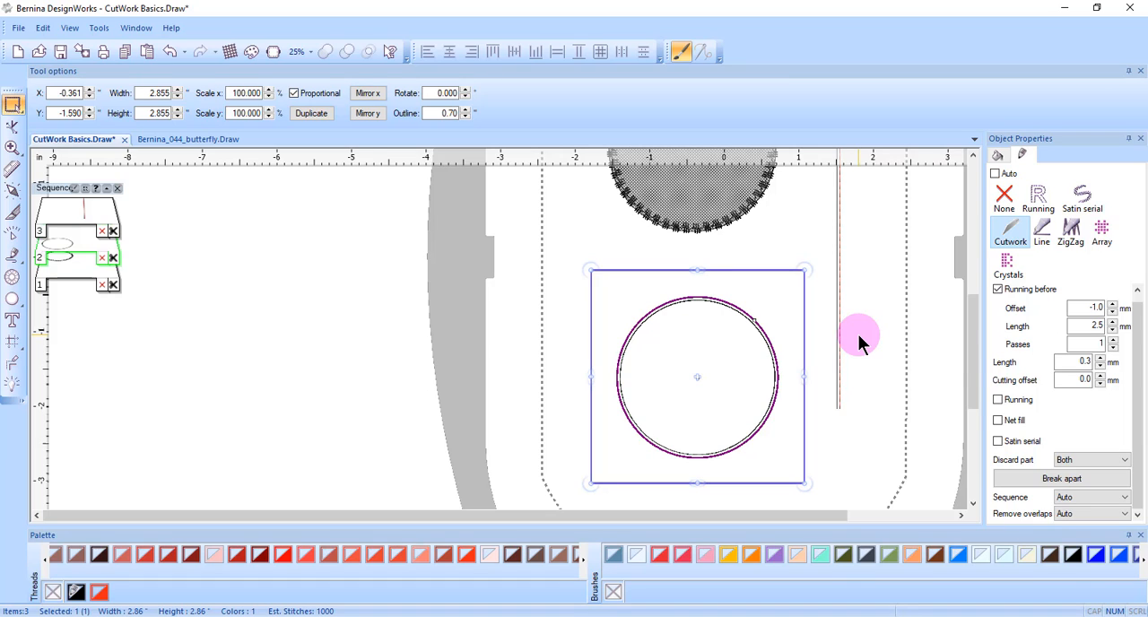
- Change the circle's discard part to Auto
{"action": "left_click", "coordinate": [1124, 459]}
{"action": "left_click", "coordinate": [1126, 473]}
{"action": "left_click", "coordinate": [1125, 460]}
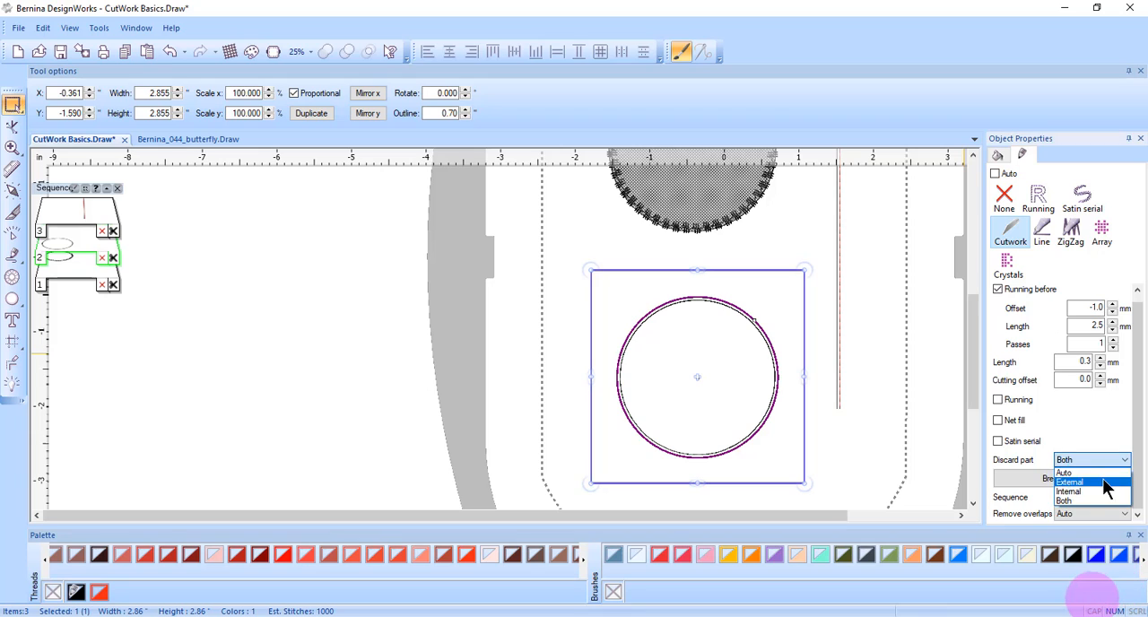
{"action": "left_click", "coordinate": [1076, 474]}
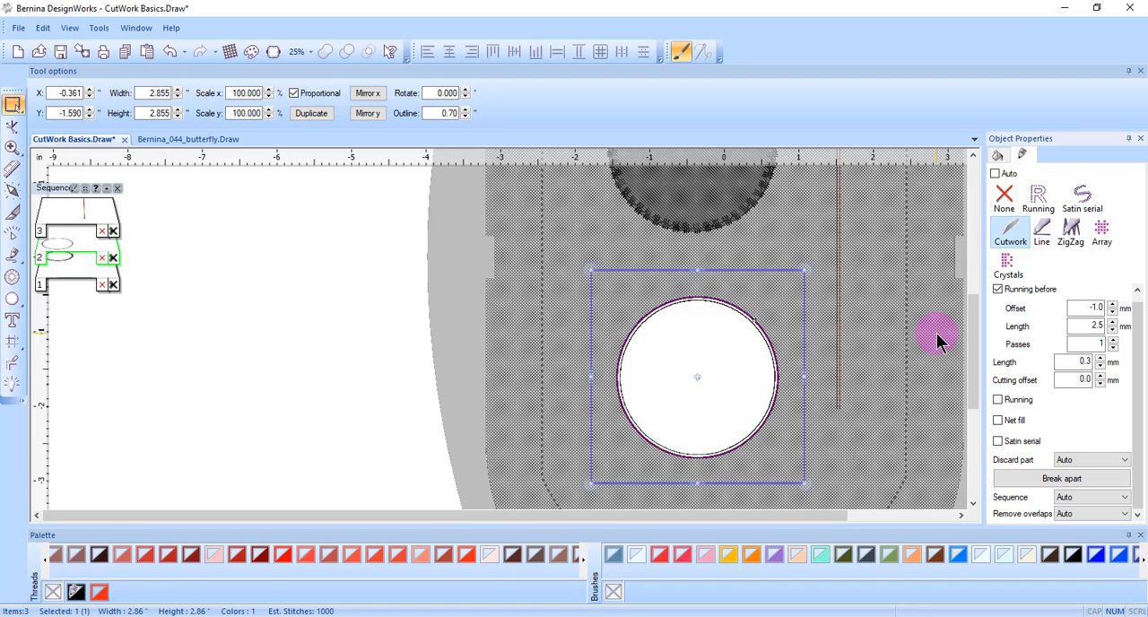
- Set the circle's discard part back to Internal
{"action": "left_click", "coordinate": [1126, 461]}
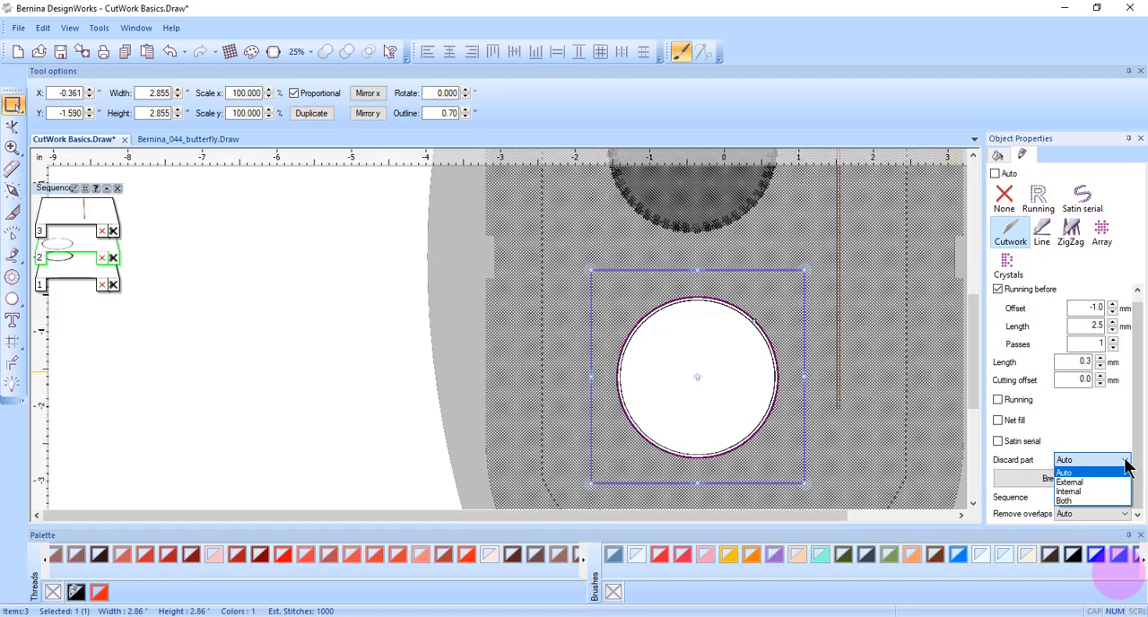
{"action": "left_click", "coordinate": [1073, 491]}
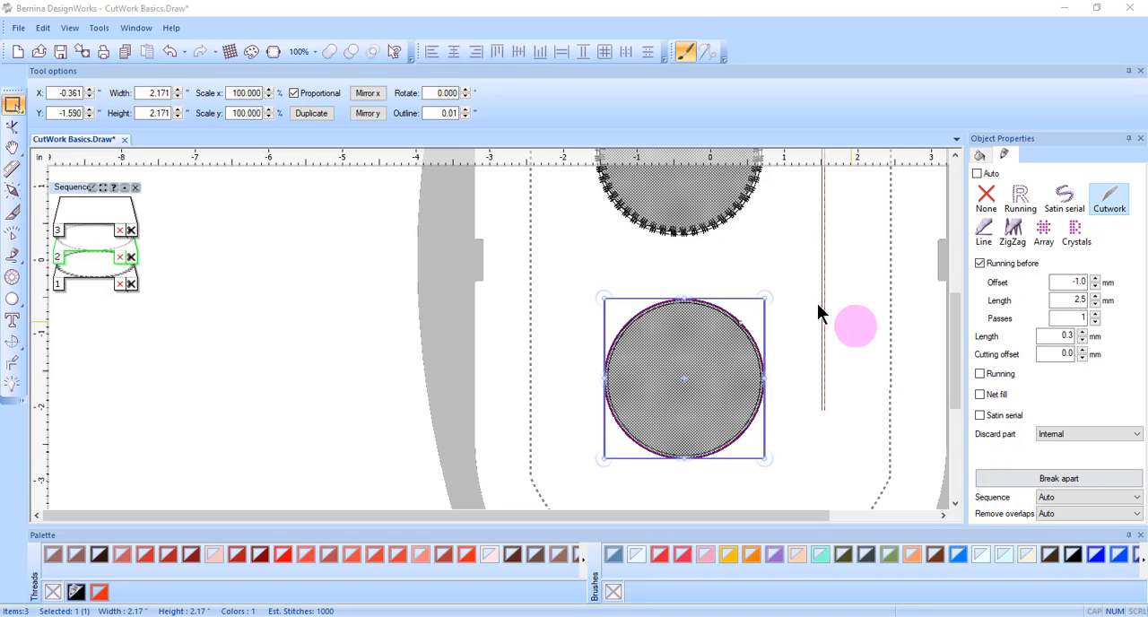
- Select the upper circle and set its Running stitch offset to -2.0 mm
{"action": "left_click", "coordinate": [675, 203]}
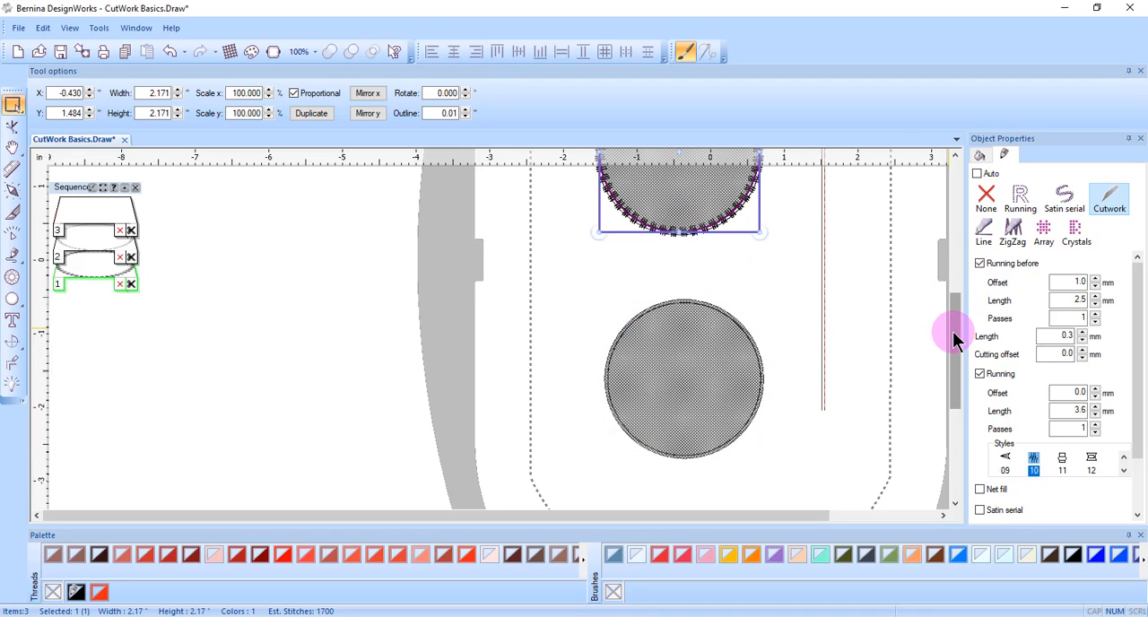
{"action": "left_click_drag", "start_coordinate": [951, 326], "coordinate": [948, 289]}
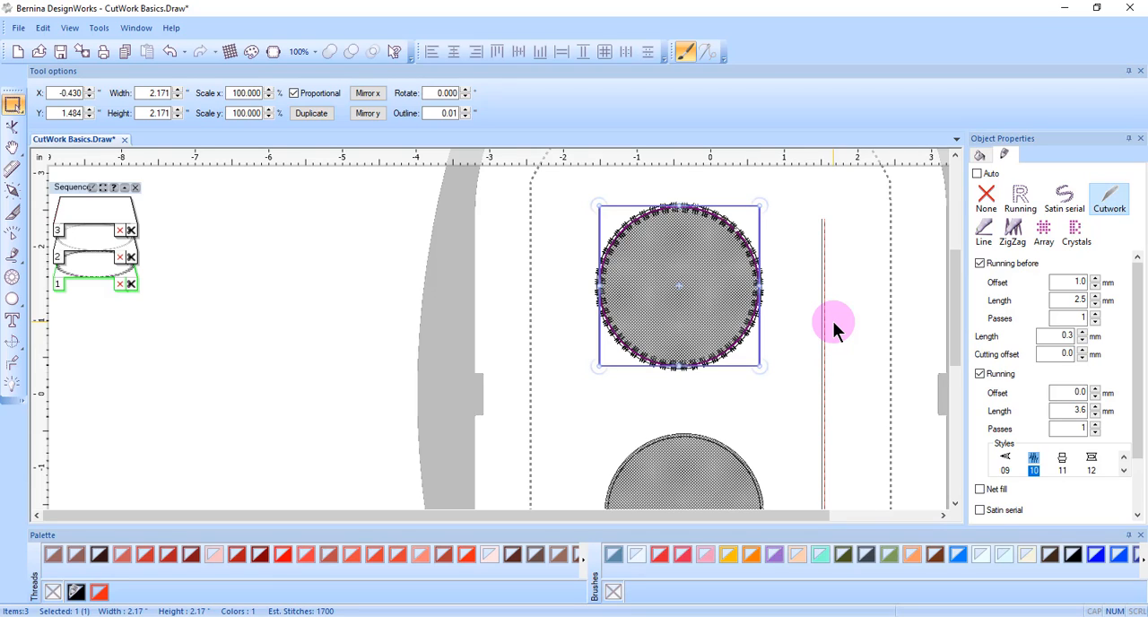
{"action": "double_click", "coordinate": [1072, 393]}
{"action": "type", "text": "-"}
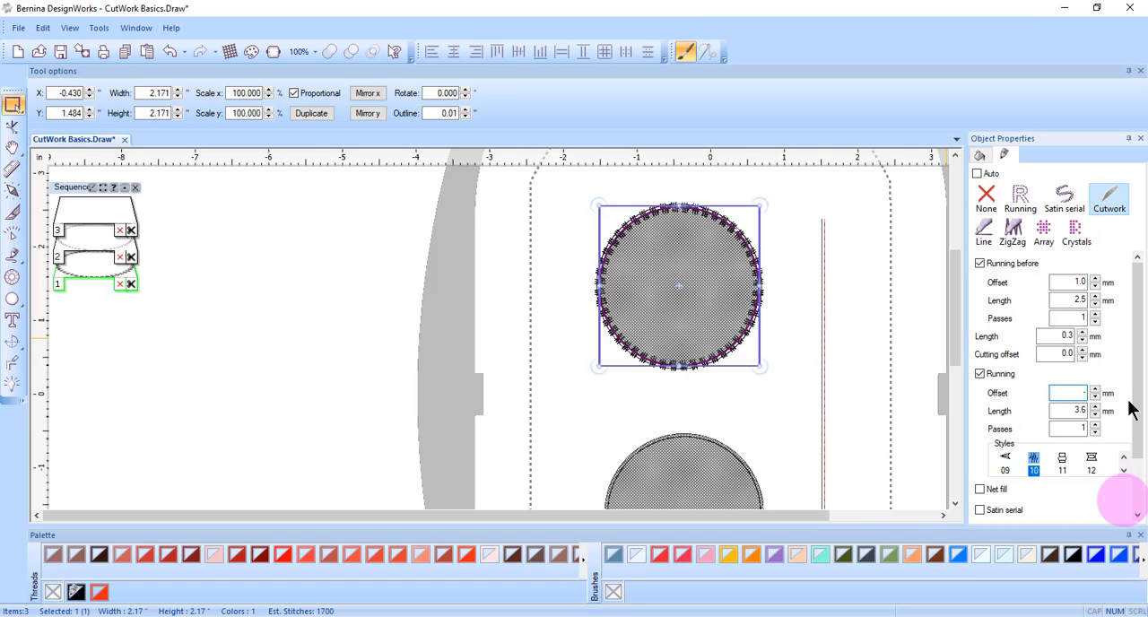
{"action": "type", "text": "2"}
{"action": "key", "text": "Return"}
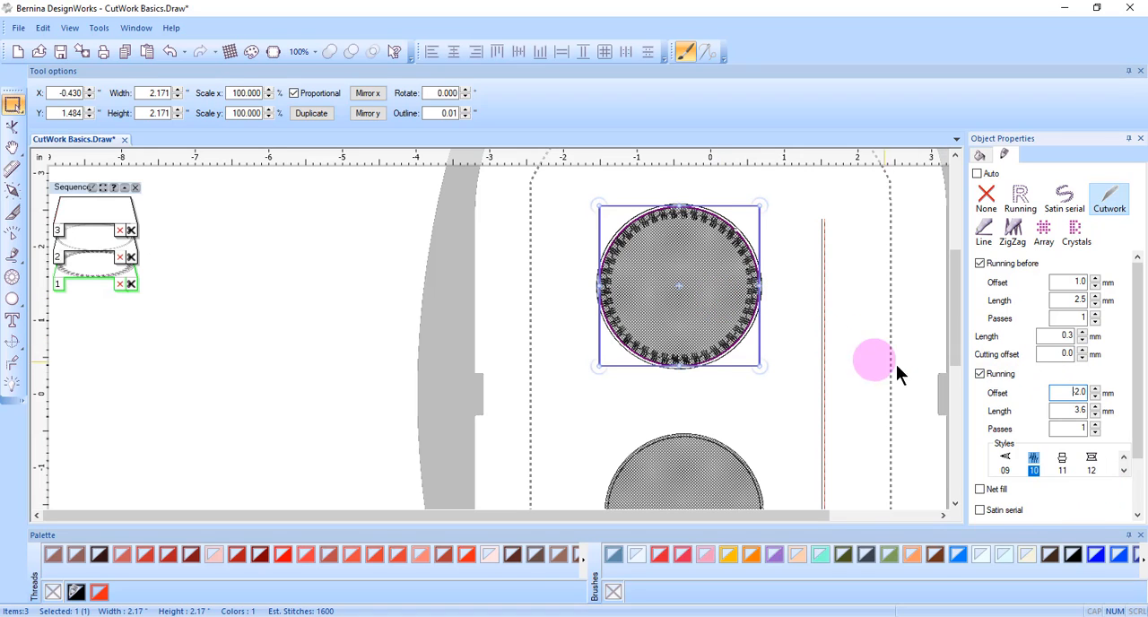
- Break apart the upper circle's cutwork and move its running-stitch part to a new sequence position
{"action": "scroll", "coordinate": [1126, 459], "scroll_direction": "down", "scroll_amount": 2}
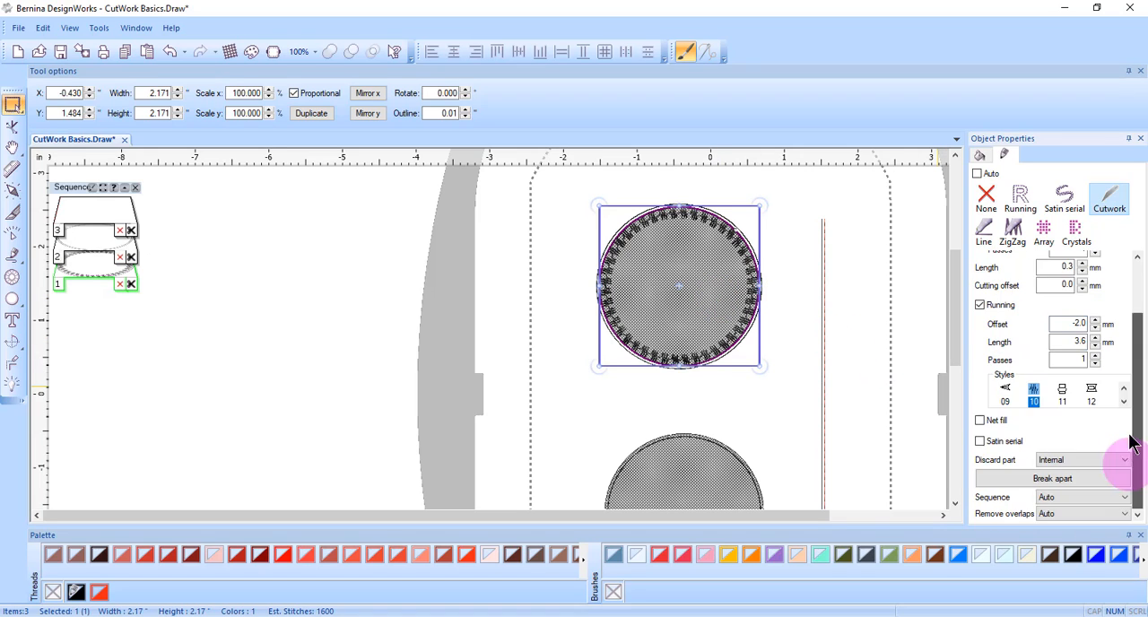
{"action": "left_click", "coordinate": [998, 477]}
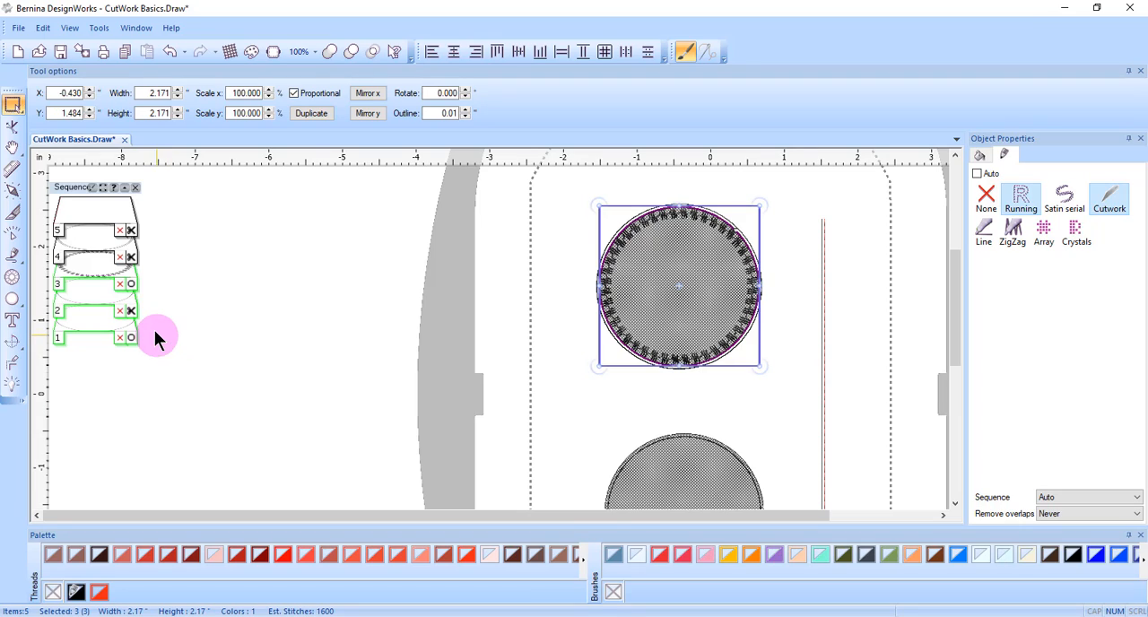
{"action": "left_click", "coordinate": [95, 279]}
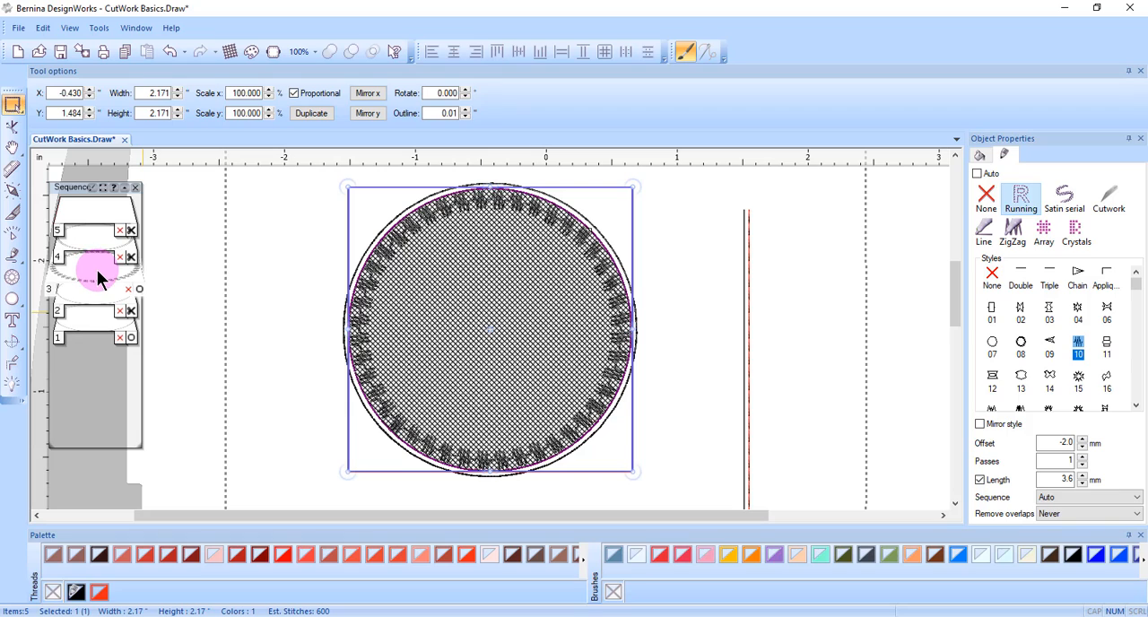
{"action": "left_click_drag", "start_coordinate": [99, 279], "coordinate": [146, 288]}
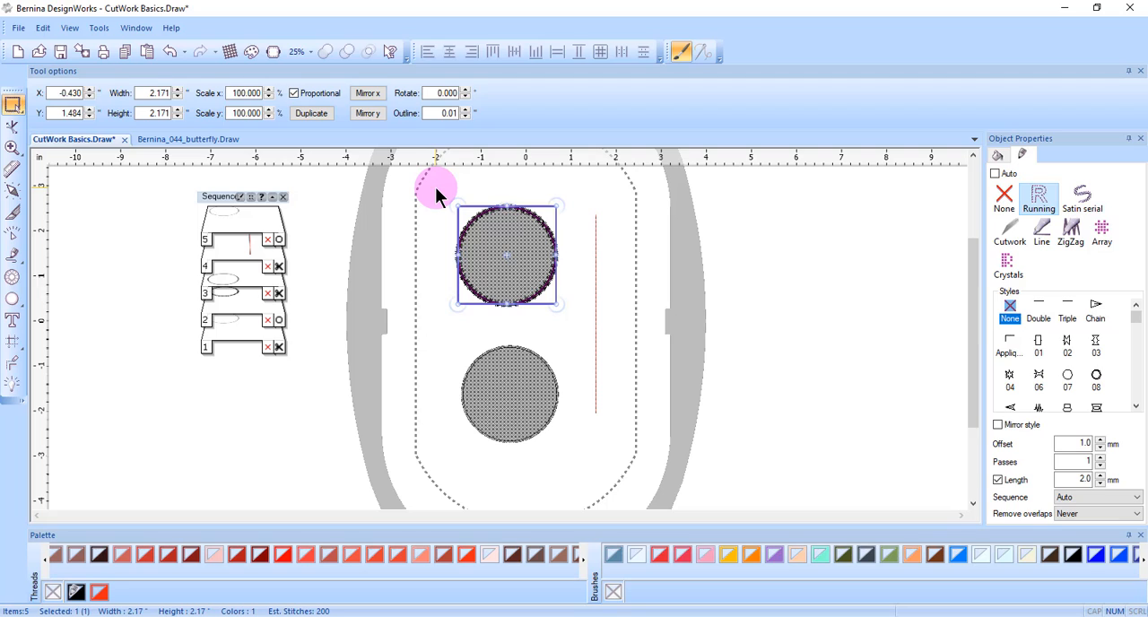
- Select all objects of both circles and combine them into one object
{"action": "left_click_drag", "start_coordinate": [432, 184], "coordinate": [635, 474]}
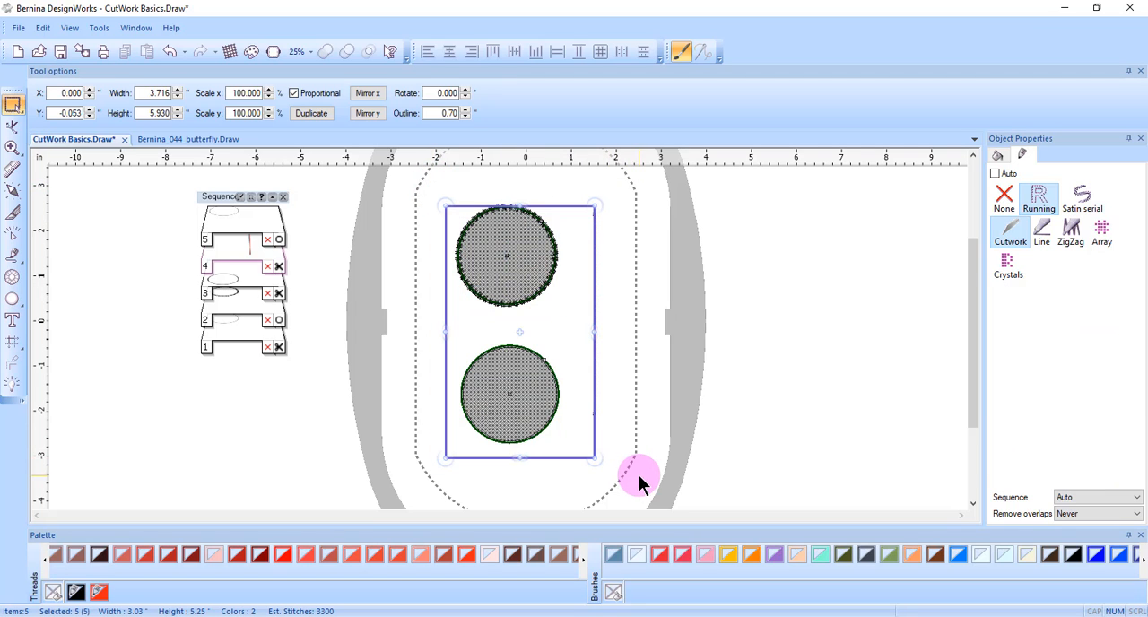
{"action": "right_click", "coordinate": [525, 428]}
{"action": "mouse_move", "coordinate": [564, 359]}
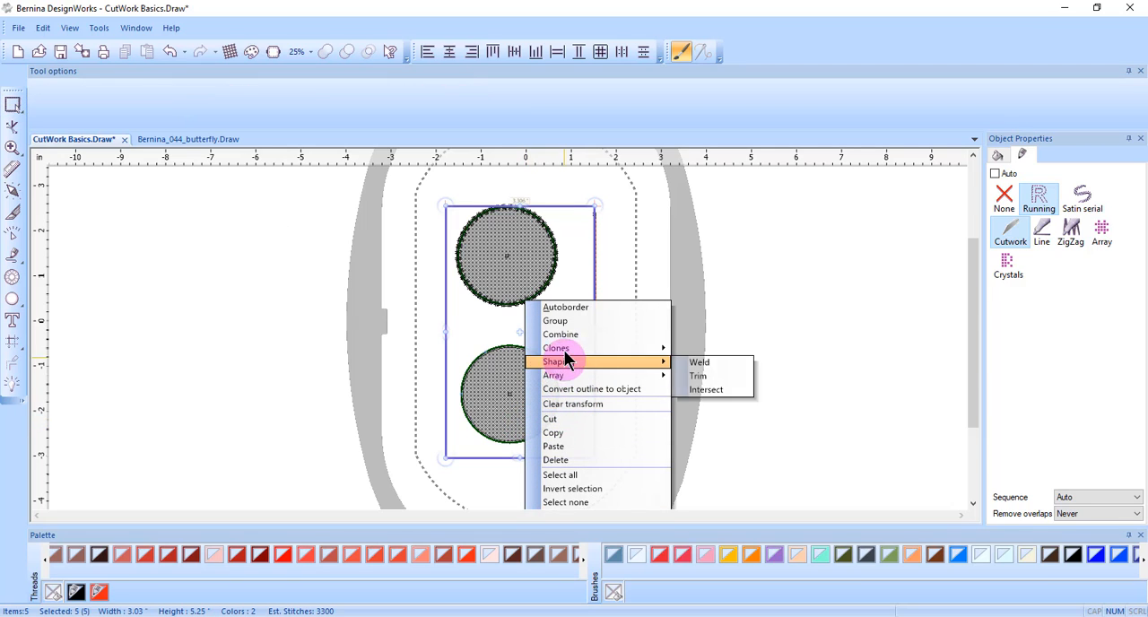
{"action": "left_click", "coordinate": [561, 334]}
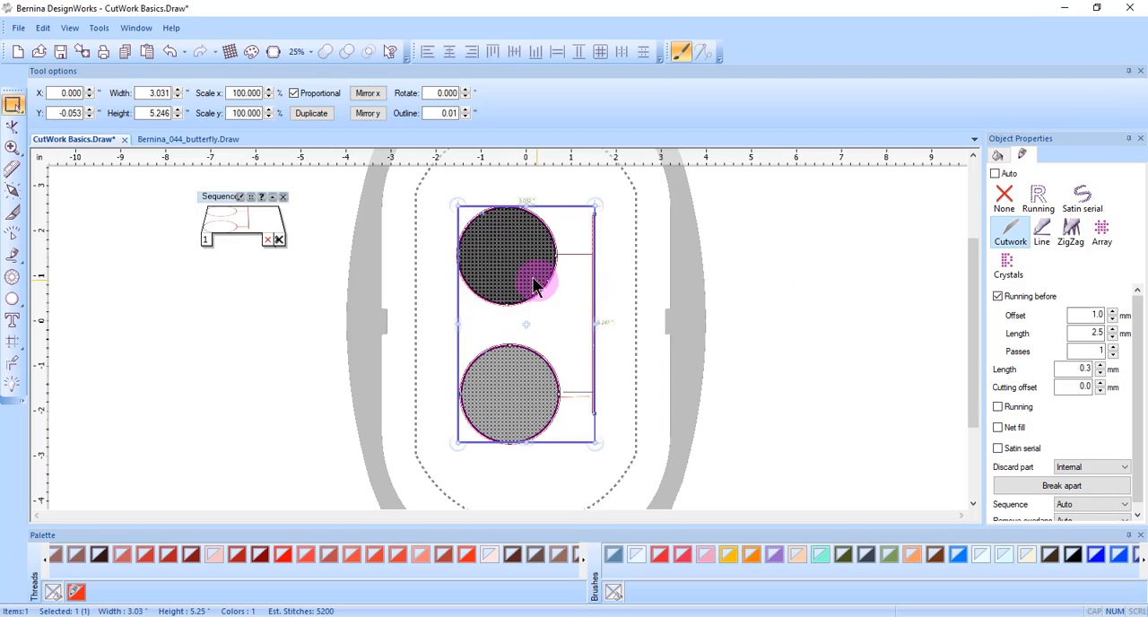
- Select the combined object and break it apart again
{"action": "scroll", "coordinate": [536, 286], "scroll_direction": "up", "scroll_amount": 3}
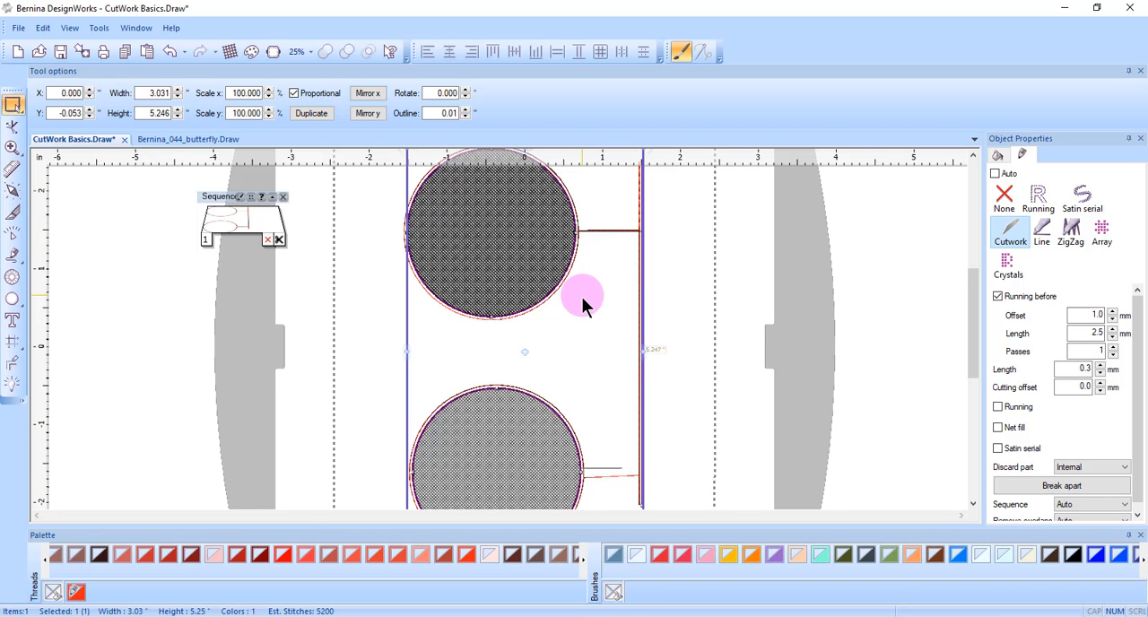
{"action": "scroll", "coordinate": [583, 296], "scroll_direction": "down", "scroll_amount": 3}
{"action": "left_click", "coordinate": [777, 258]}
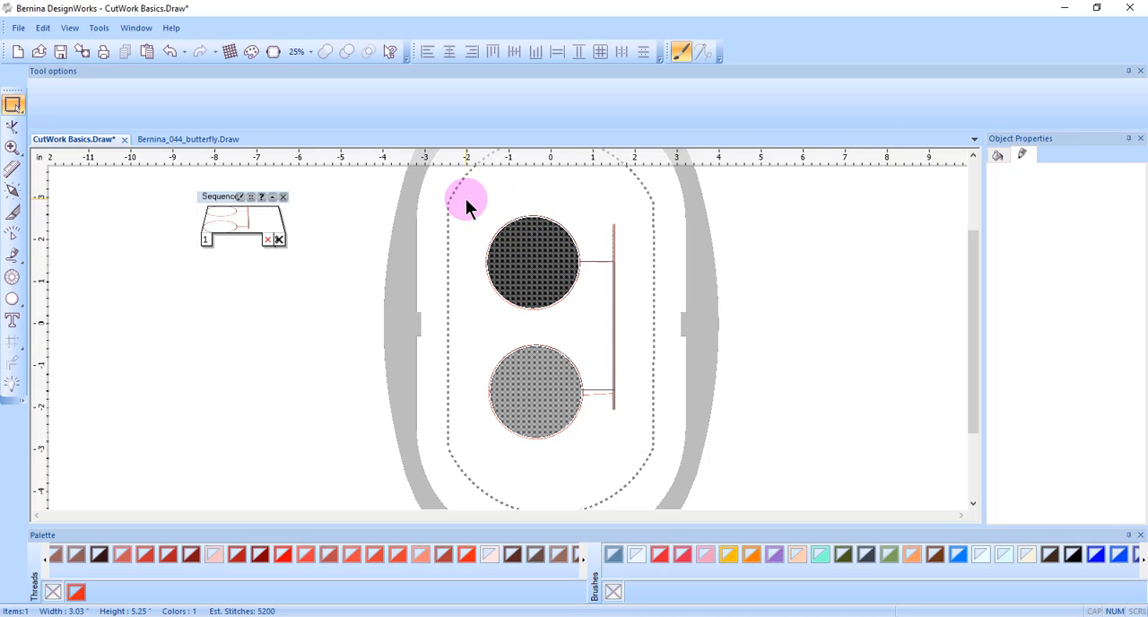
{"action": "left_click_drag", "start_coordinate": [465, 199], "coordinate": [642, 421]}
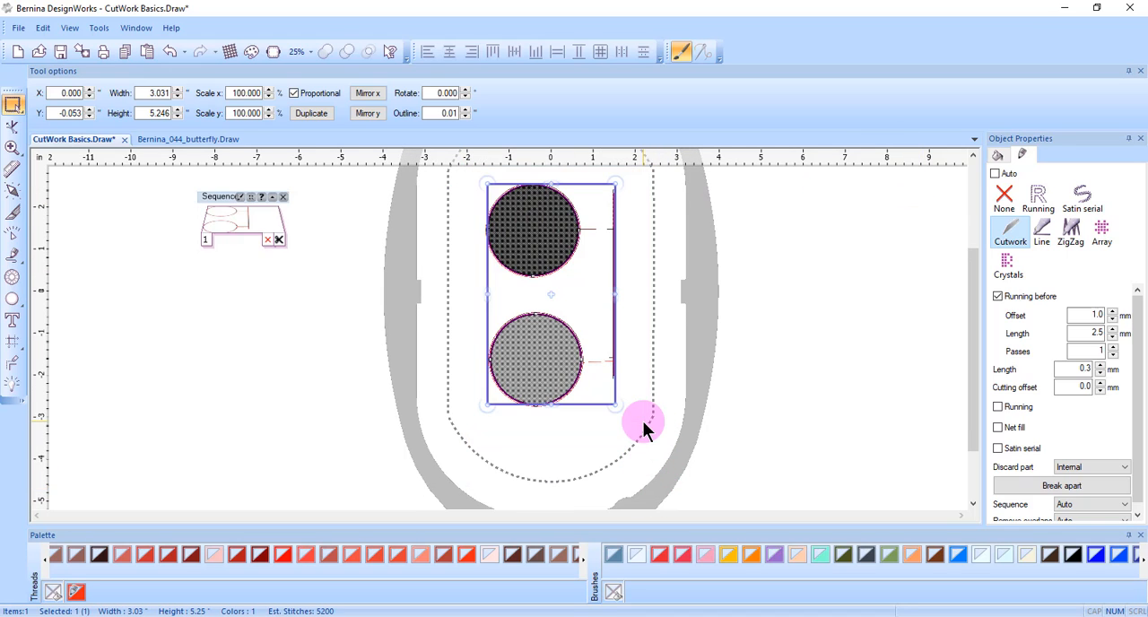
{"action": "right_click", "coordinate": [549, 387]}
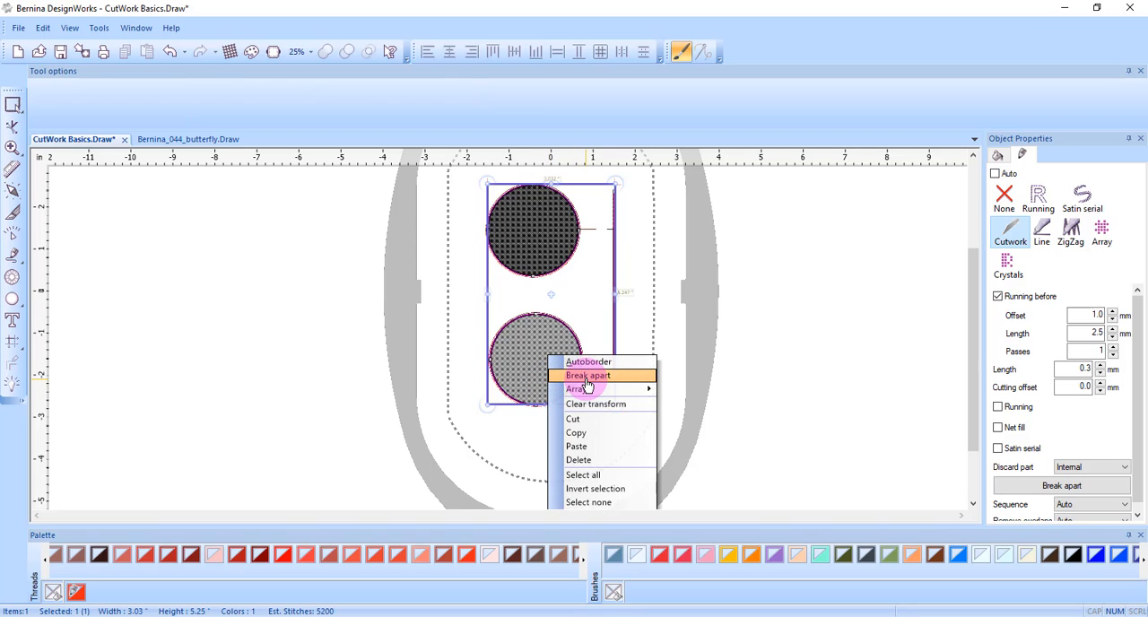
{"action": "left_click", "coordinate": [587, 375]}
{"action": "left_click", "coordinate": [734, 294]}
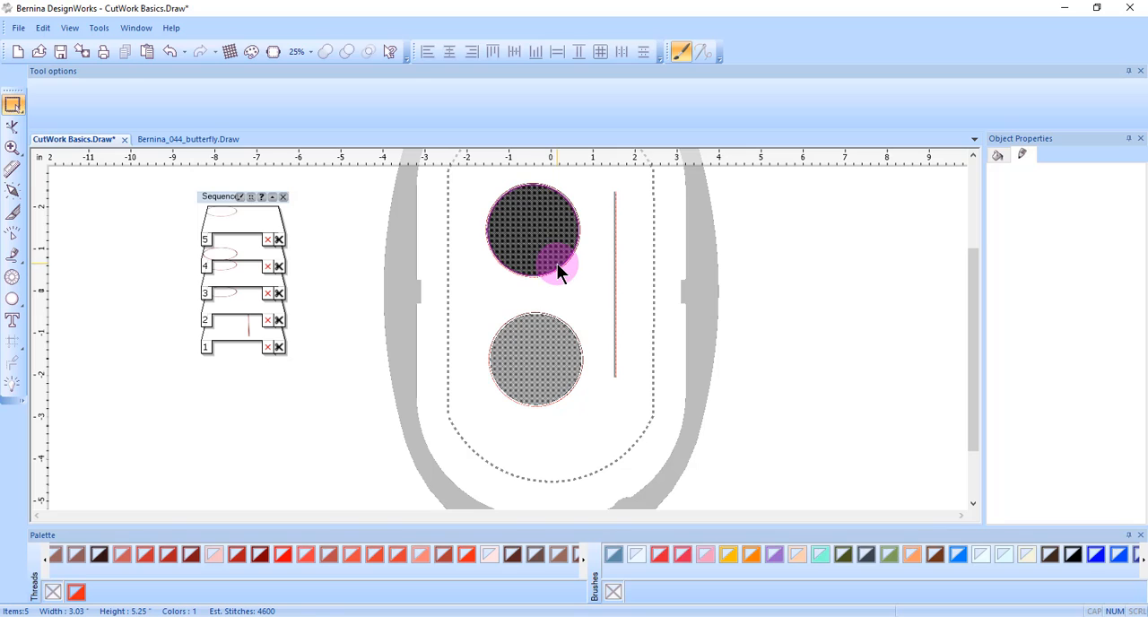
- Select the upper circle and enable Running stitching in its cutwork properties
{"action": "left_click", "coordinate": [556, 262]}
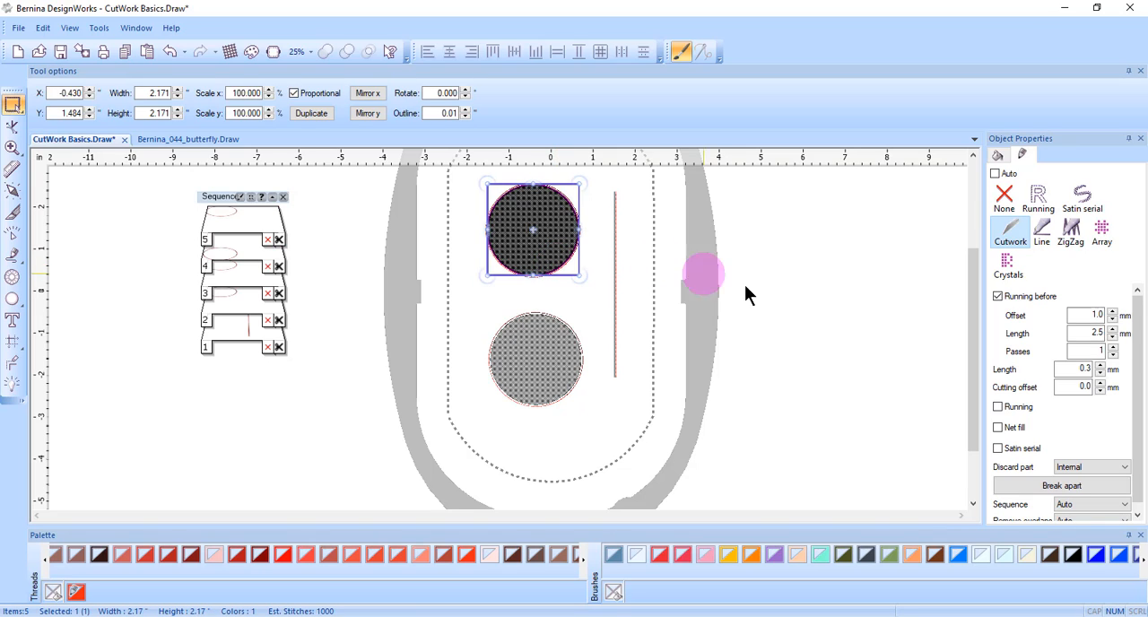
{"action": "left_click", "coordinate": [997, 408]}
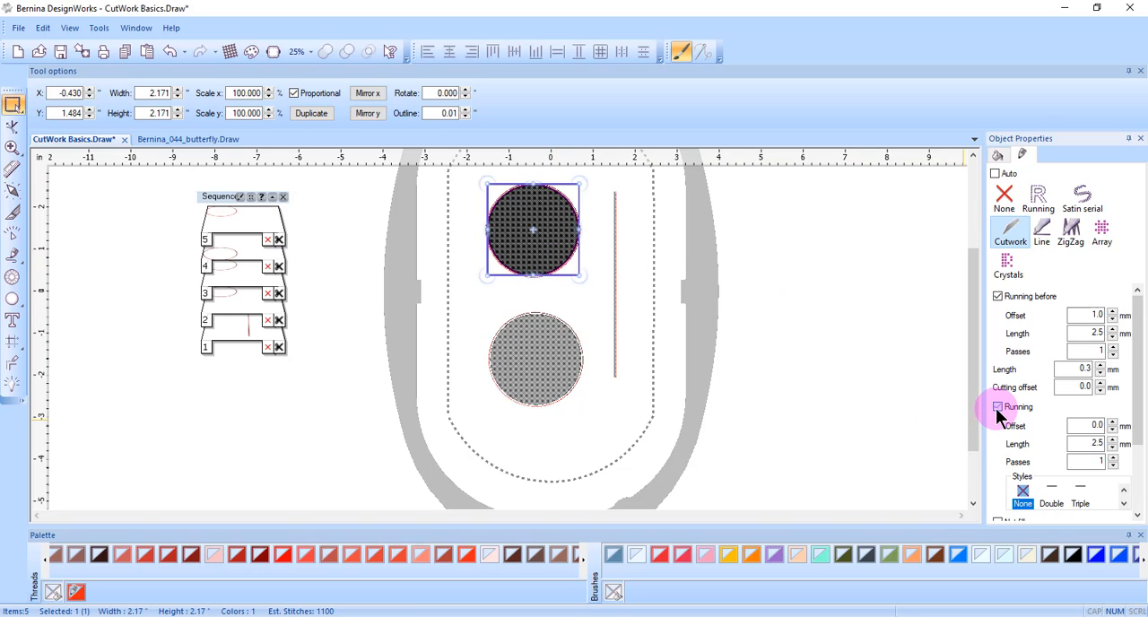